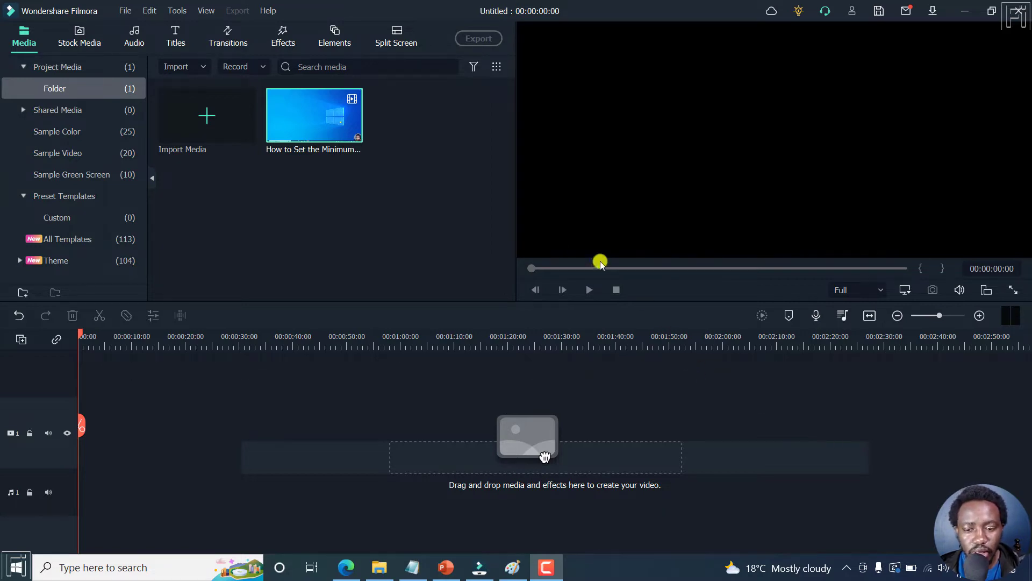
Drag the screen recording from Project Media onto video track 1 of the timeline
{"action": "left_click", "coordinate": [315, 121]}
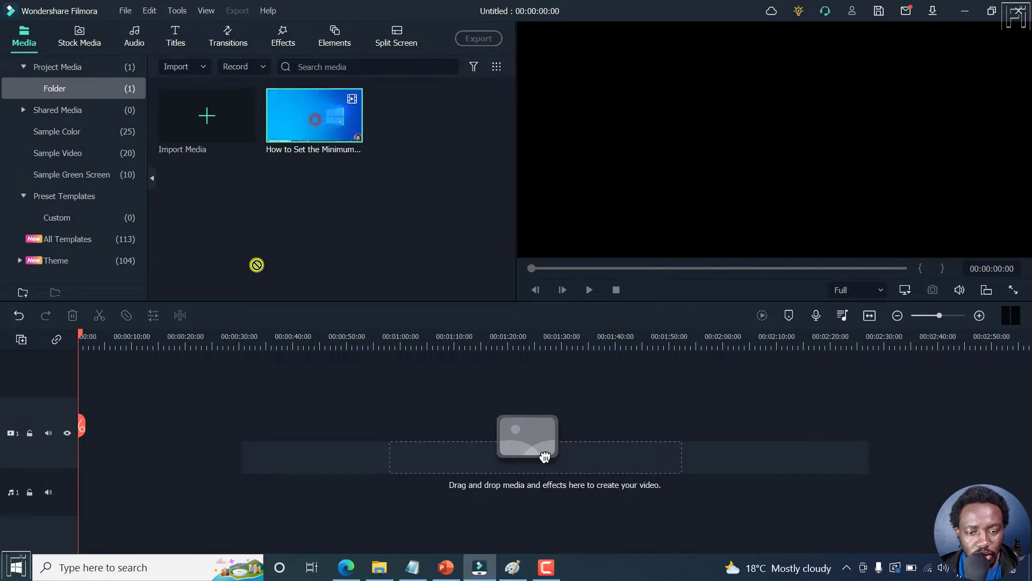
{"action": "left_click_drag", "start_coordinate": [545, 457], "coordinate": [111, 430]}
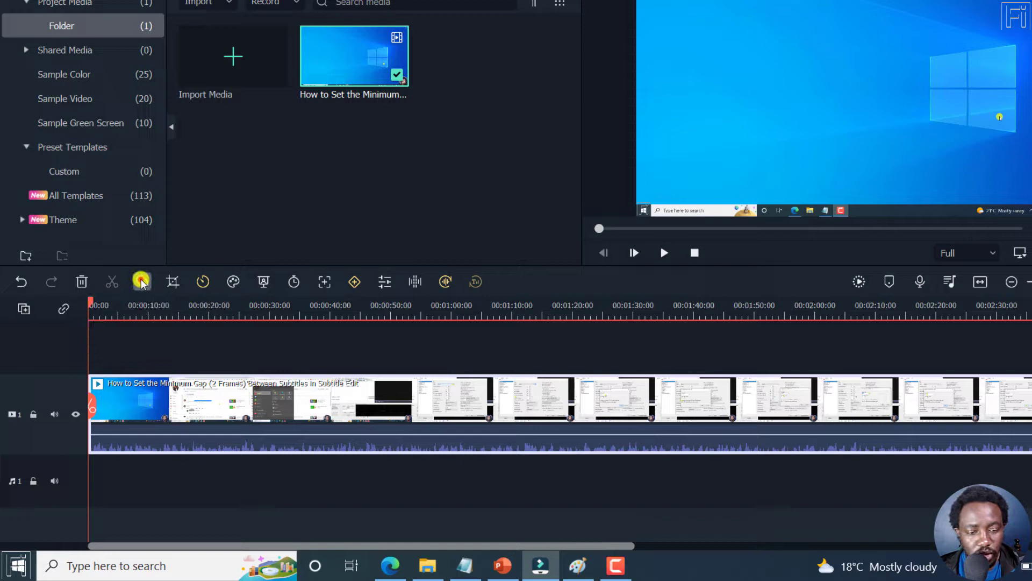
Use Quick Split Mode to cut the clip at seven points, then return the playhead to the start
{"action": "left_click", "coordinate": [143, 284]}
{"action": "left_click", "coordinate": [178, 394]}
{"action": "left_click", "coordinate": [342, 396]}
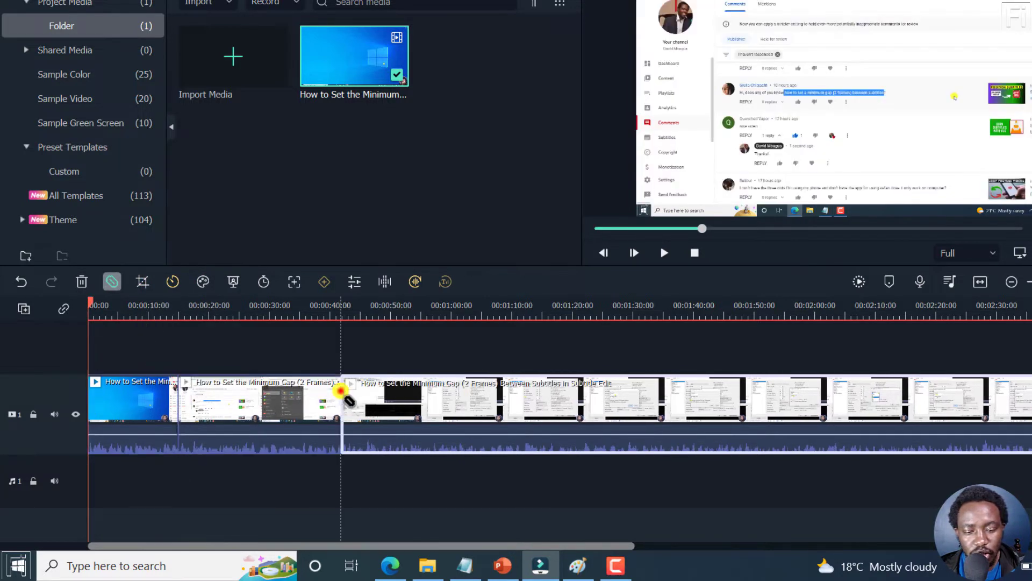
{"action": "left_click", "coordinate": [469, 395]}
{"action": "left_click", "coordinate": [673, 397]}
{"action": "left_click", "coordinate": [801, 397]}
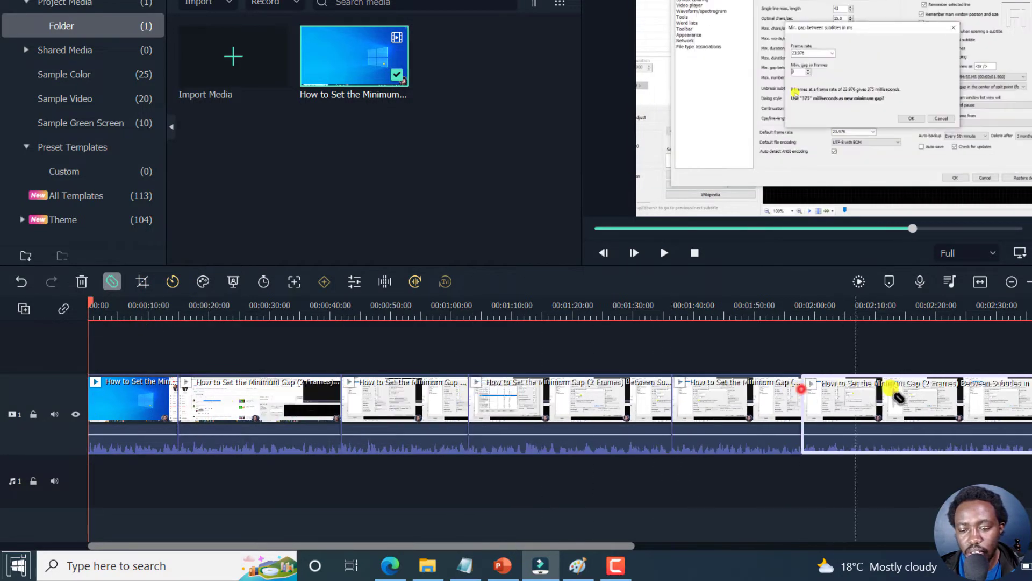
{"action": "left_click", "coordinate": [920, 396]}
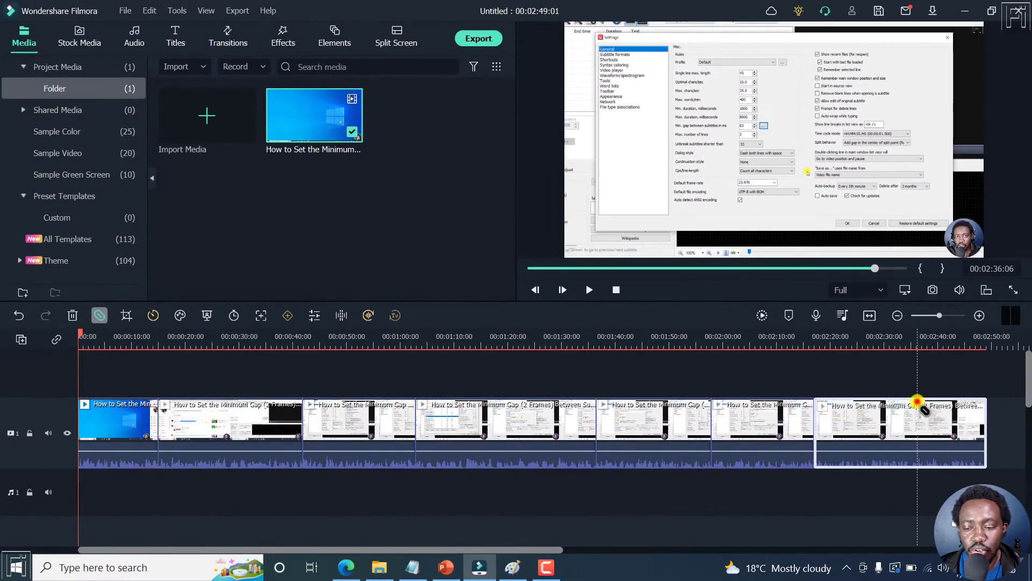
{"action": "left_click", "coordinate": [918, 395]}
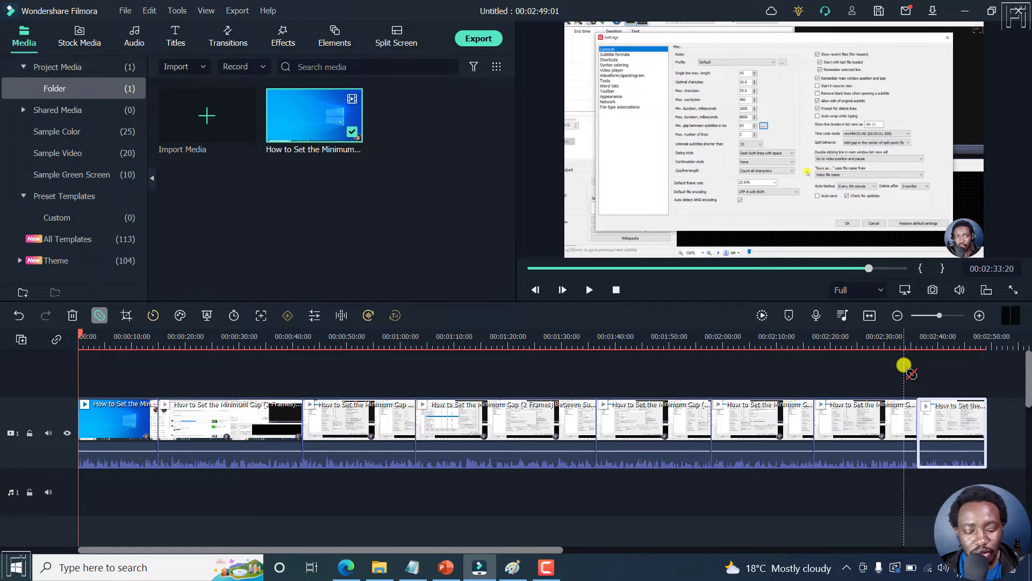
{"action": "key", "text": "Home"}
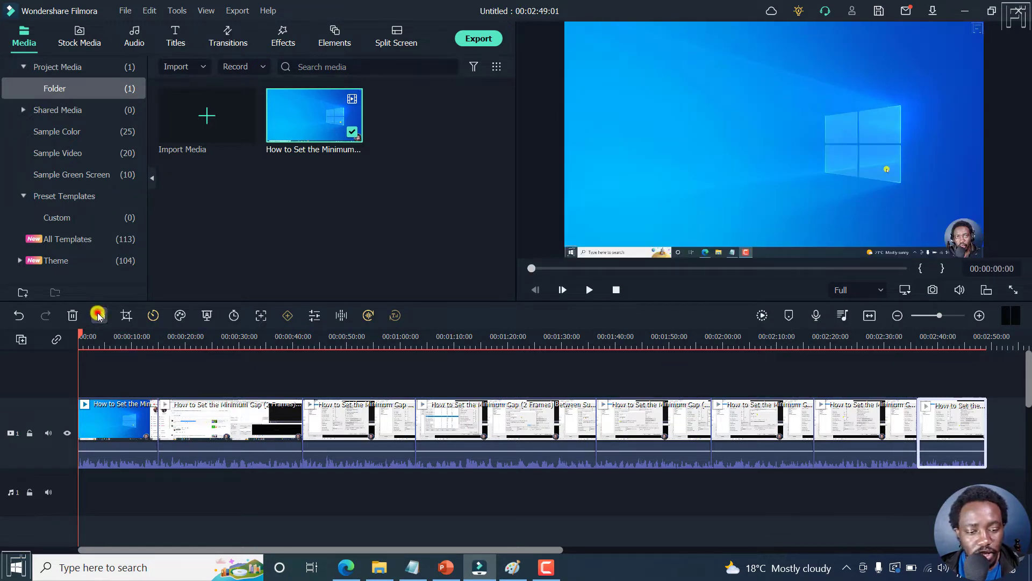
Move four alternating clip pieces up onto video track 2
{"action": "left_click_drag", "start_coordinate": [247, 428], "coordinate": [231, 397]}
{"action": "left_click_drag", "start_coordinate": [490, 474], "coordinate": [478, 402]}
{"action": "left_click_drag", "start_coordinate": [745, 452], "coordinate": [740, 412]}
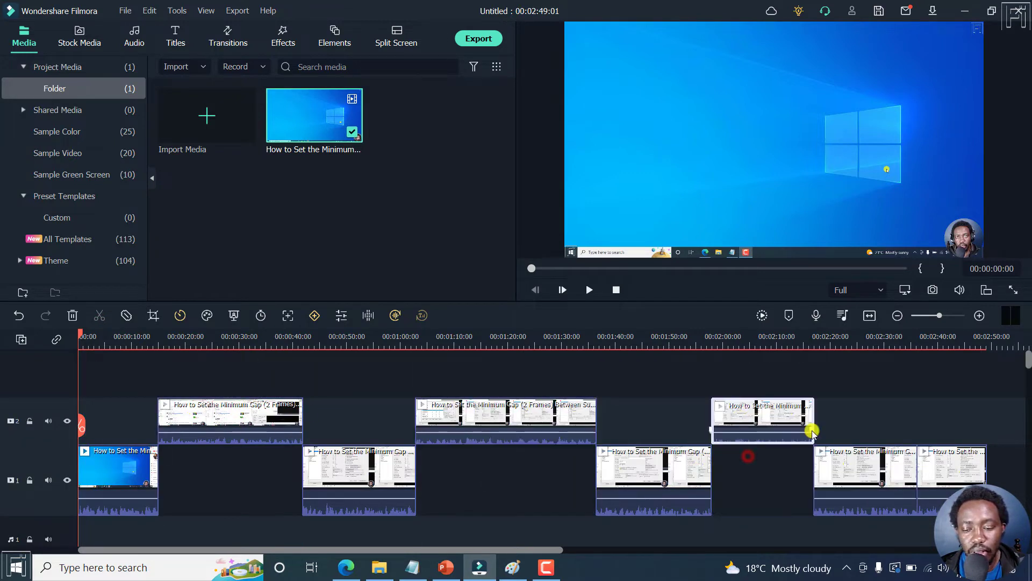
{"action": "left_click_drag", "start_coordinate": [950, 469], "coordinate": [936, 426]}
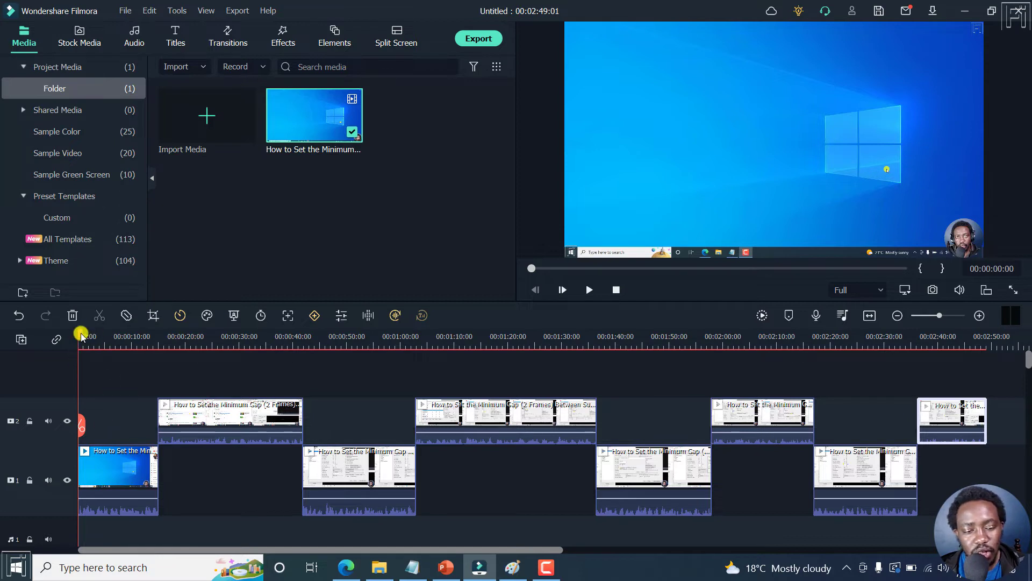
Split the first clip at about six seconds, then undo that split
{"action": "left_click_drag", "start_coordinate": [84, 331], "coordinate": [111, 341]}
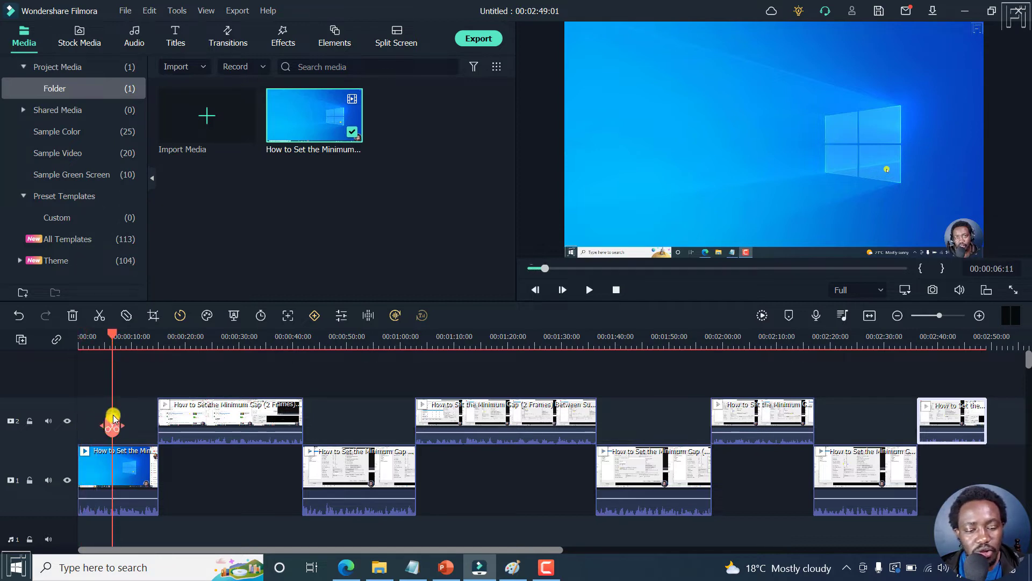
{"action": "left_click", "coordinate": [100, 315]}
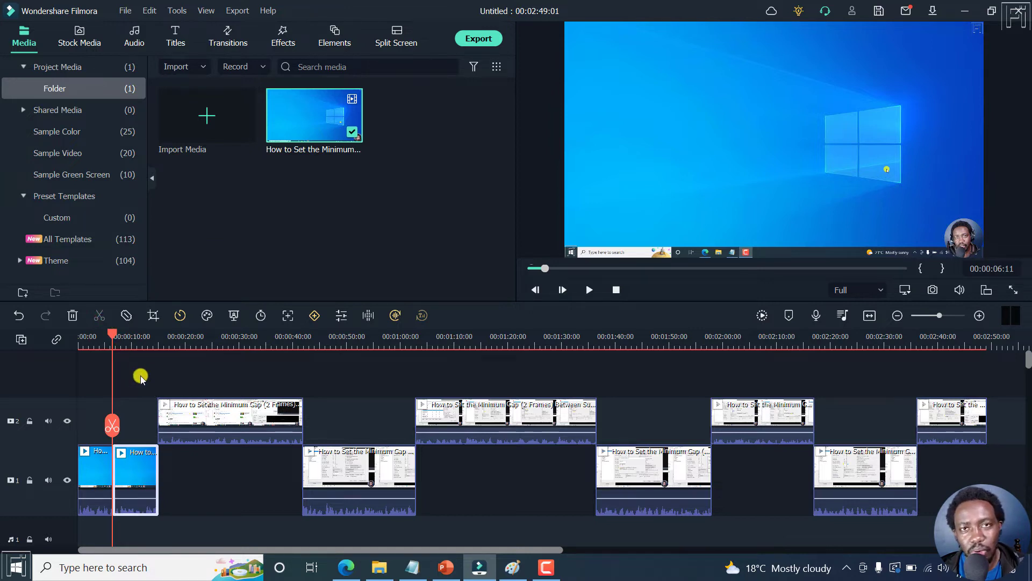
{"action": "key", "text": "ctrl+z"}
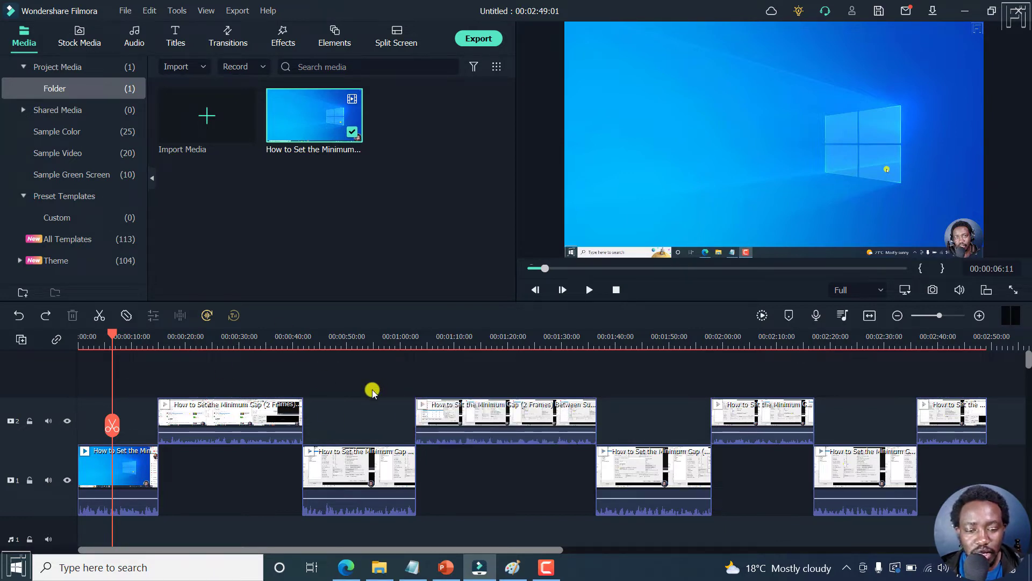
Undo the track-2 moves and the splits with repeated Ctrl+Z, then select the rejoined recording
{"action": "key", "text": "ctrl+z"}
{"action": "key", "text": "ctrl+z"}
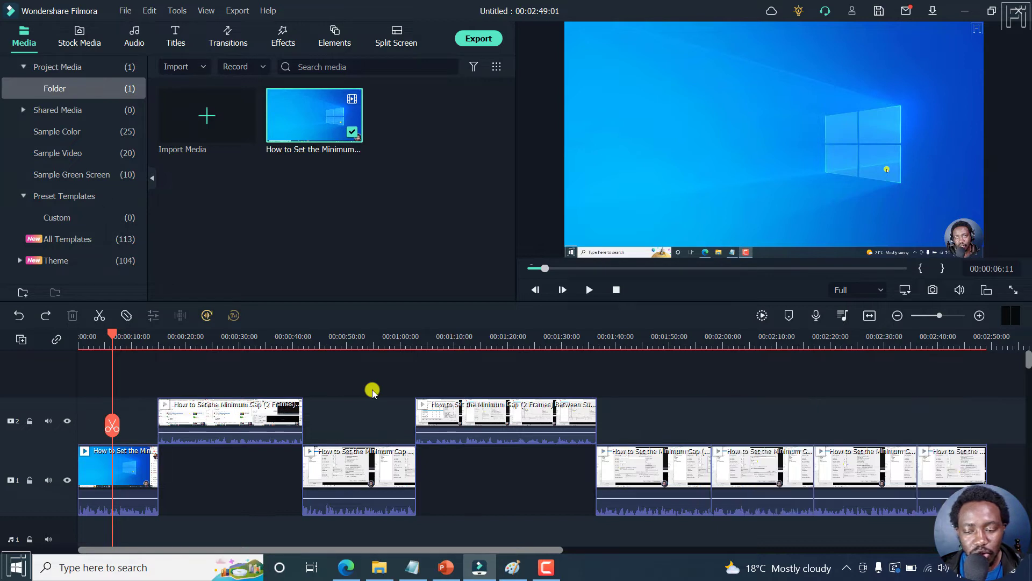
{"action": "key", "text": "ctrl+z"}
{"action": "key", "text": "ctrl+z"}
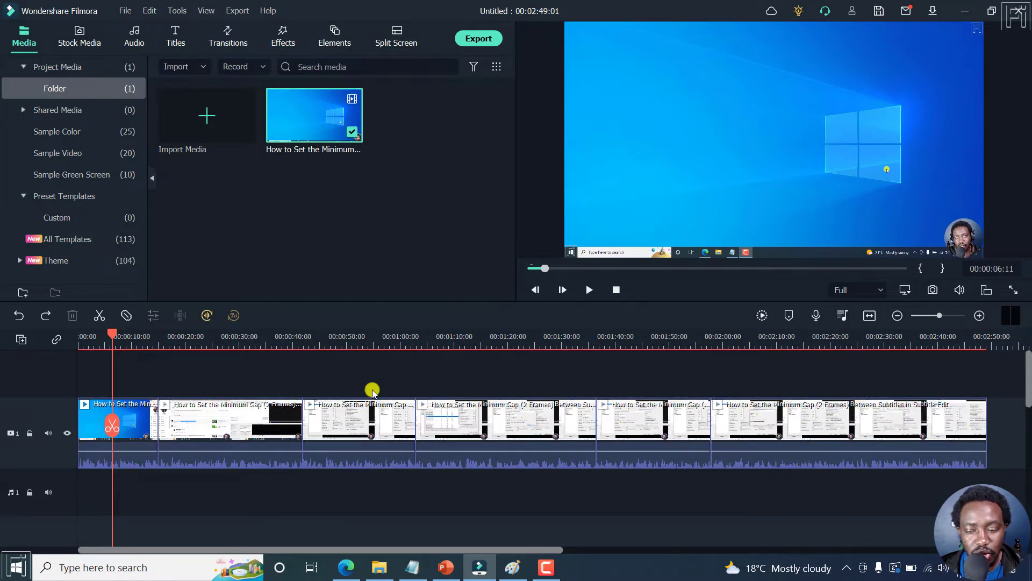
{"action": "key", "text": "ctrl+z"}
{"action": "key", "text": "ctrl+z"}
{"action": "key", "text": "ctrl+z"}
{"action": "key", "text": "ctrl+z"}
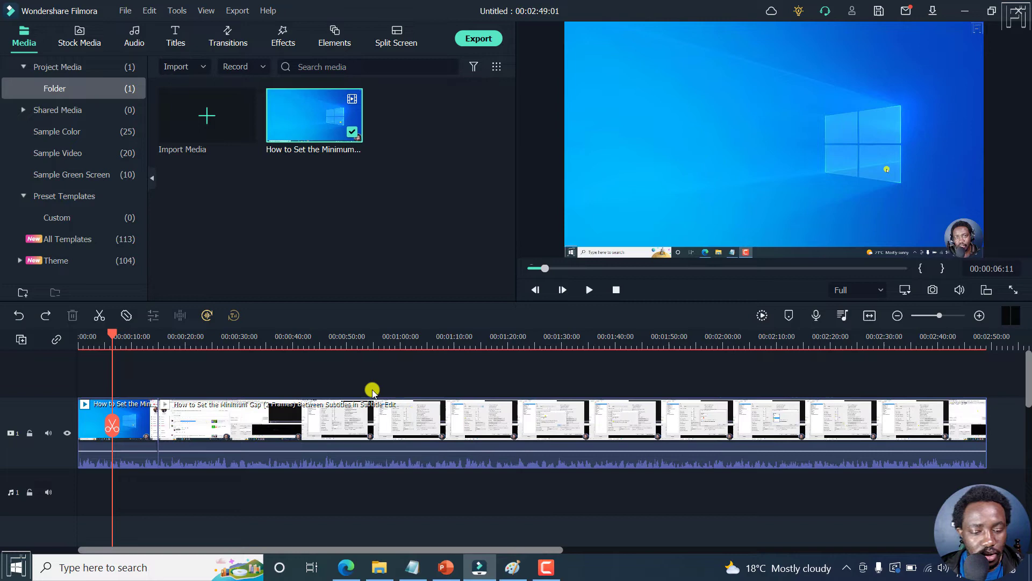
{"action": "key", "text": "ctrl+z"}
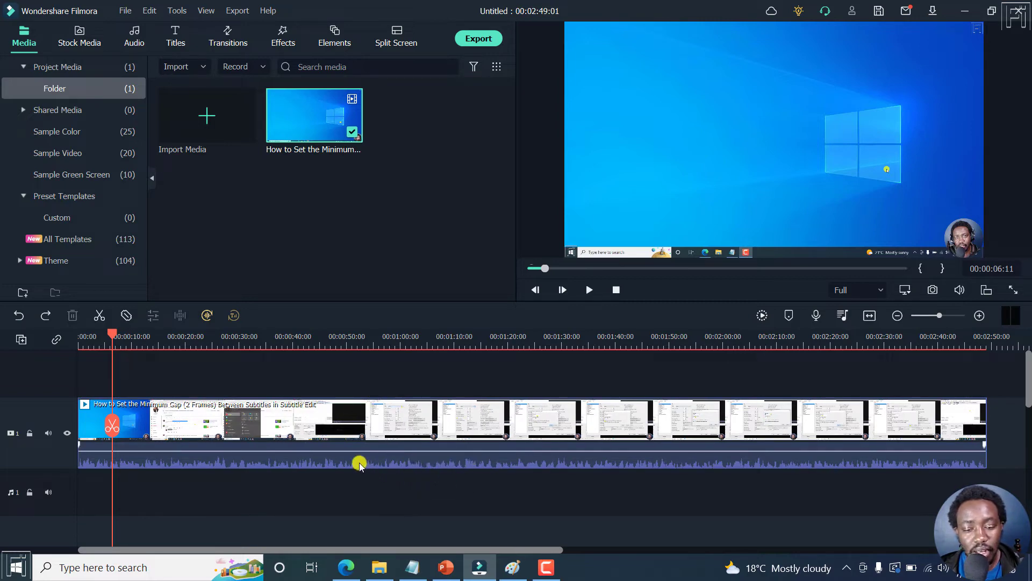
{"action": "left_click", "coordinate": [323, 458]}
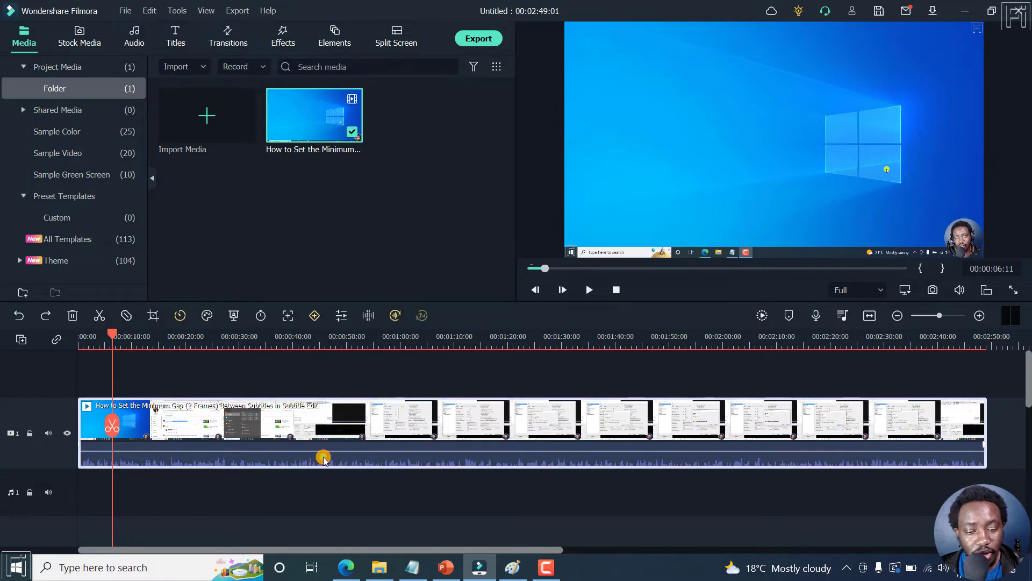
Choose Adjust Audio from the recording clip's context menu
{"action": "right_click", "coordinate": [323, 459]}
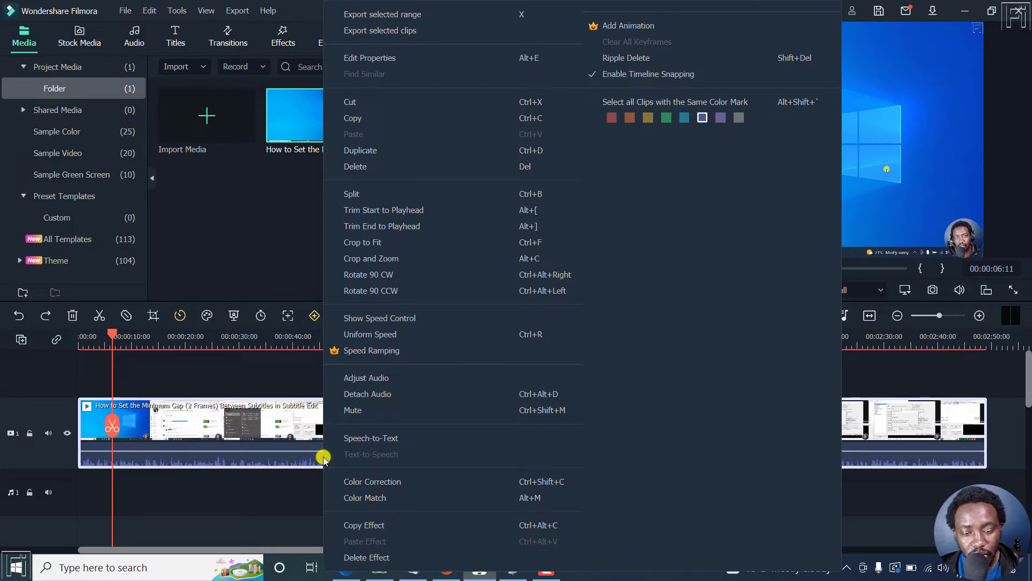
{"action": "left_click", "coordinate": [395, 375]}
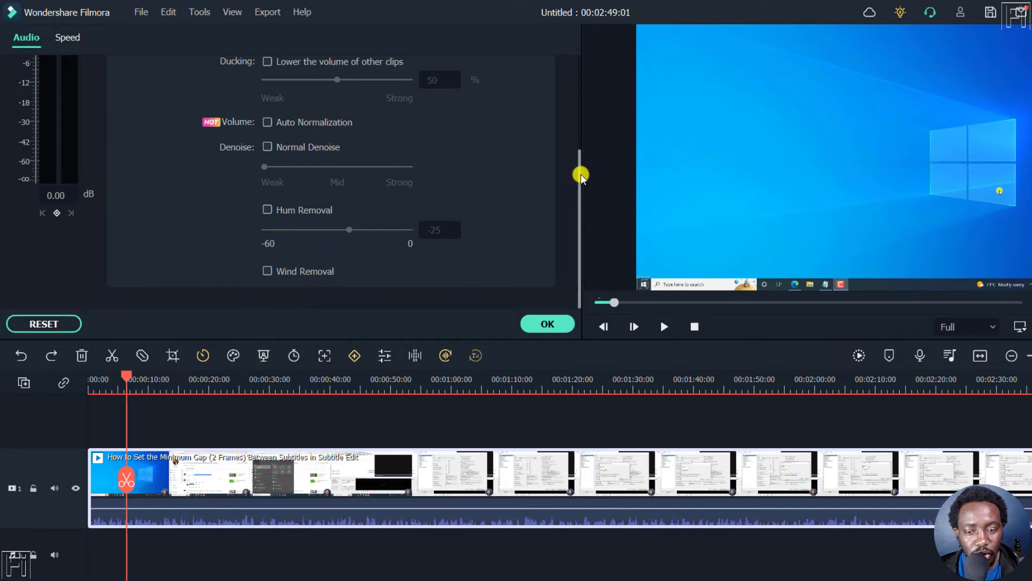
{"action": "mouse_move", "coordinate": [580, 175]}
{"action": "left_mouse_down"}
{"action": "mouse_move", "coordinate": [582, 38]}
{"action": "mouse_move", "coordinate": [584, 207]}
{"action": "left_mouse_up"}
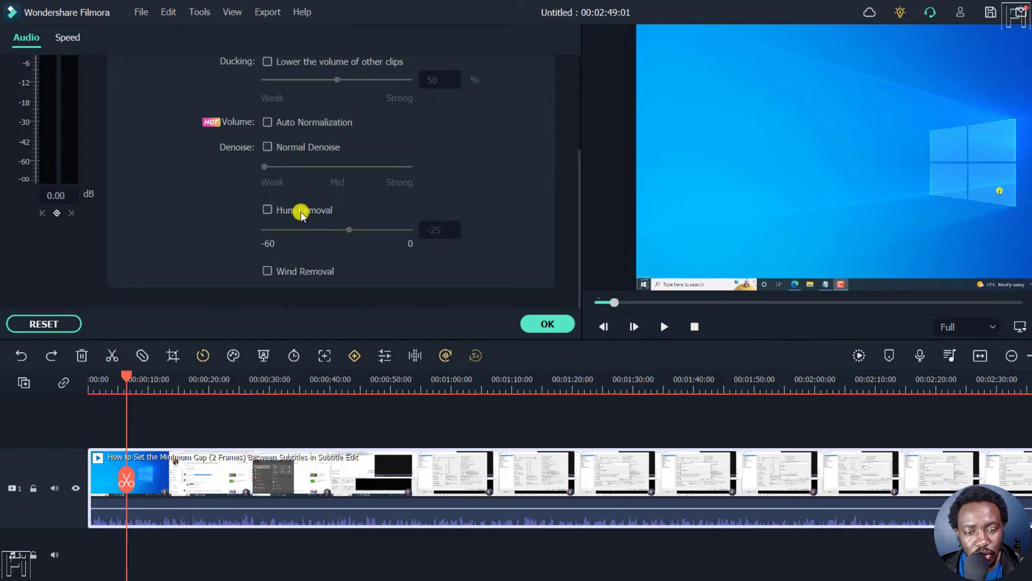
Enable Hum Removal at -25 and Wind Removal, after trying and resetting the hum slider
{"action": "left_click", "coordinate": [266, 209]}
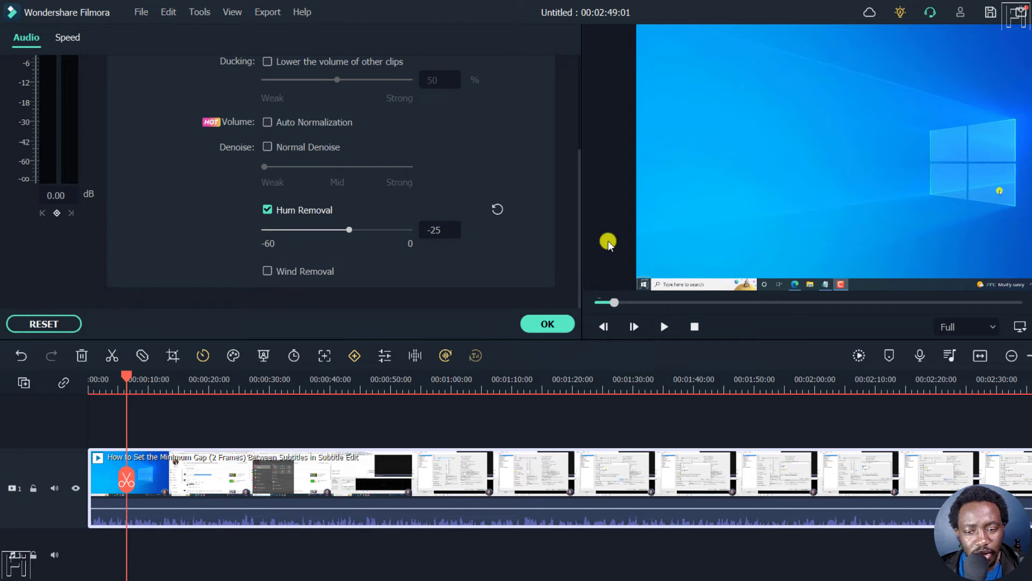
{"action": "left_click", "coordinate": [266, 272]}
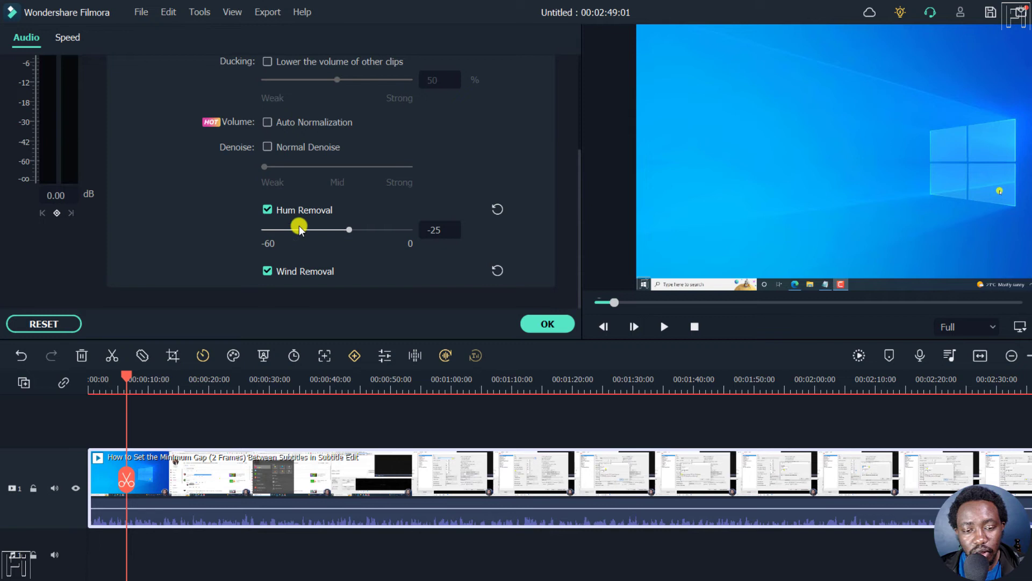
{"action": "left_click_drag", "start_coordinate": [342, 233], "coordinate": [354, 236]}
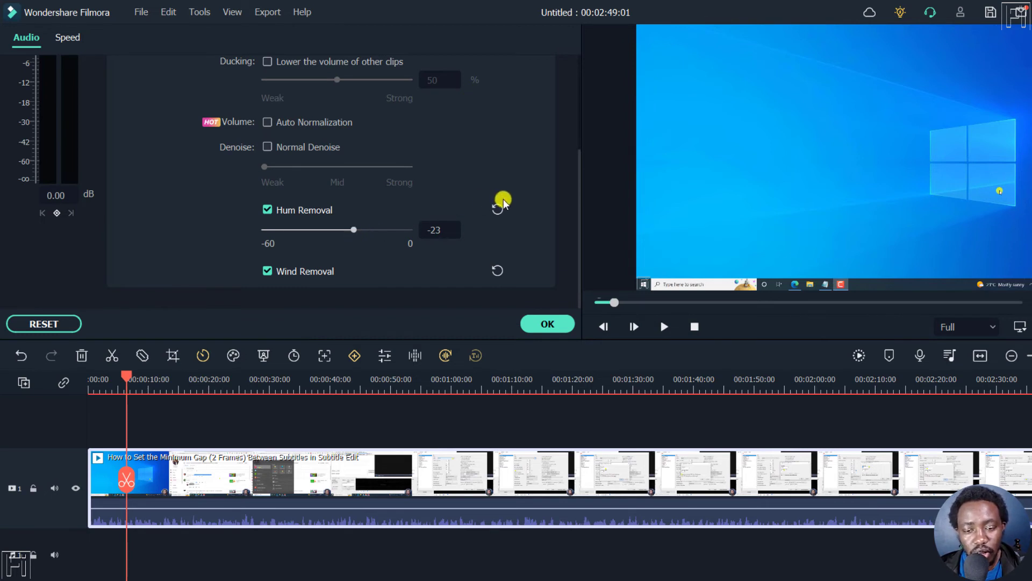
{"action": "left_click", "coordinate": [496, 211]}
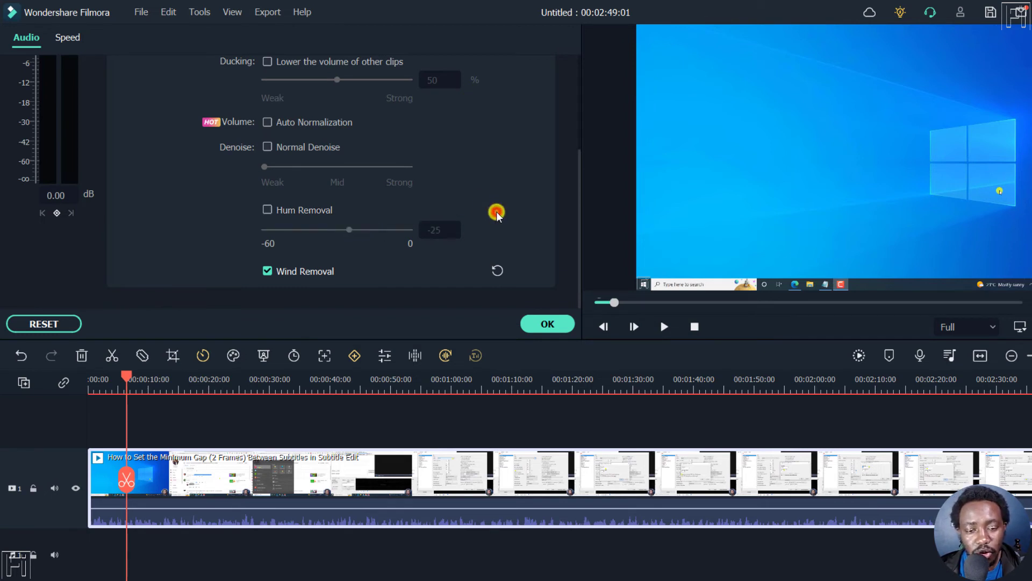
{"action": "left_click", "coordinate": [267, 209]}
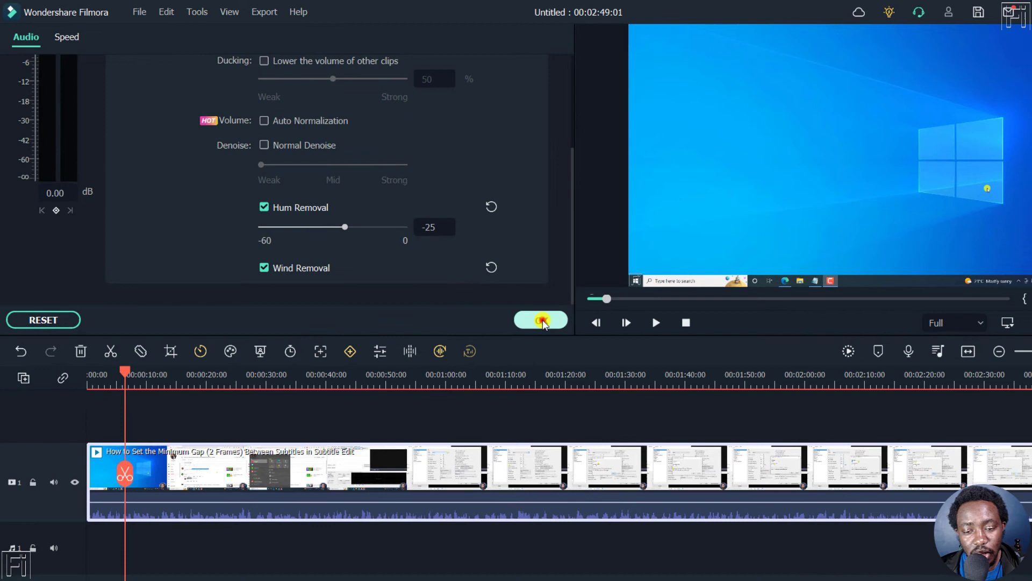
Confirm the hum and wind removal settings with OK
{"action": "left_click", "coordinate": [549, 325]}
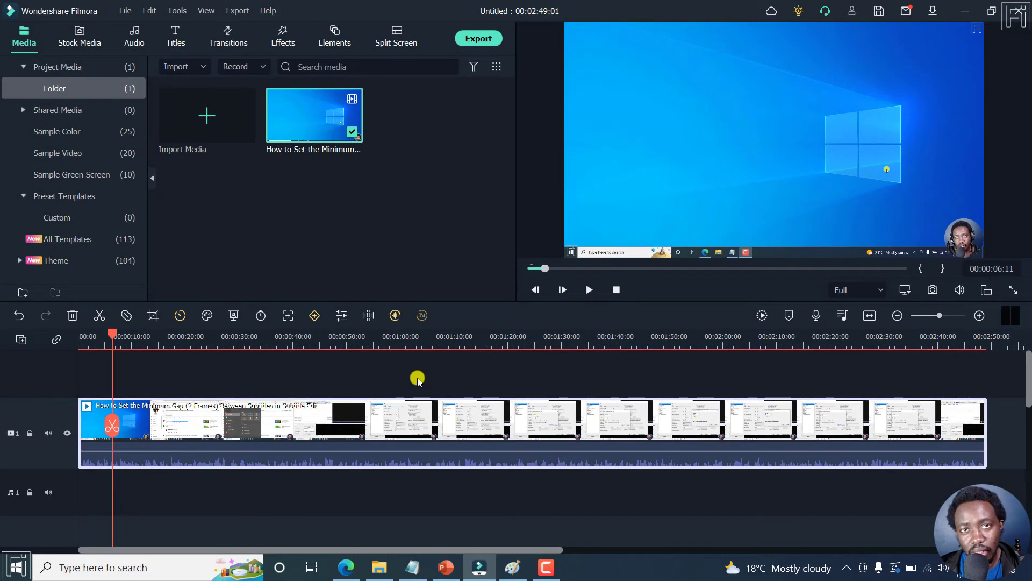